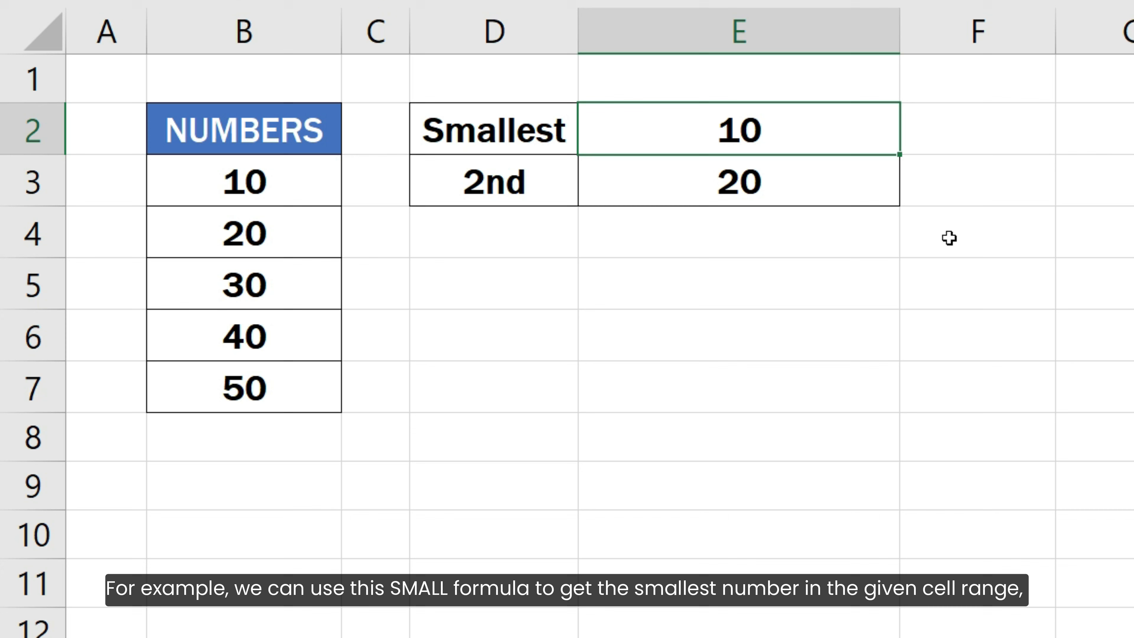
# Step: Examine the SMALL formulas in cells E2 and E3 that return the smallest and second smallest numbers
pyautogui.press('F2')
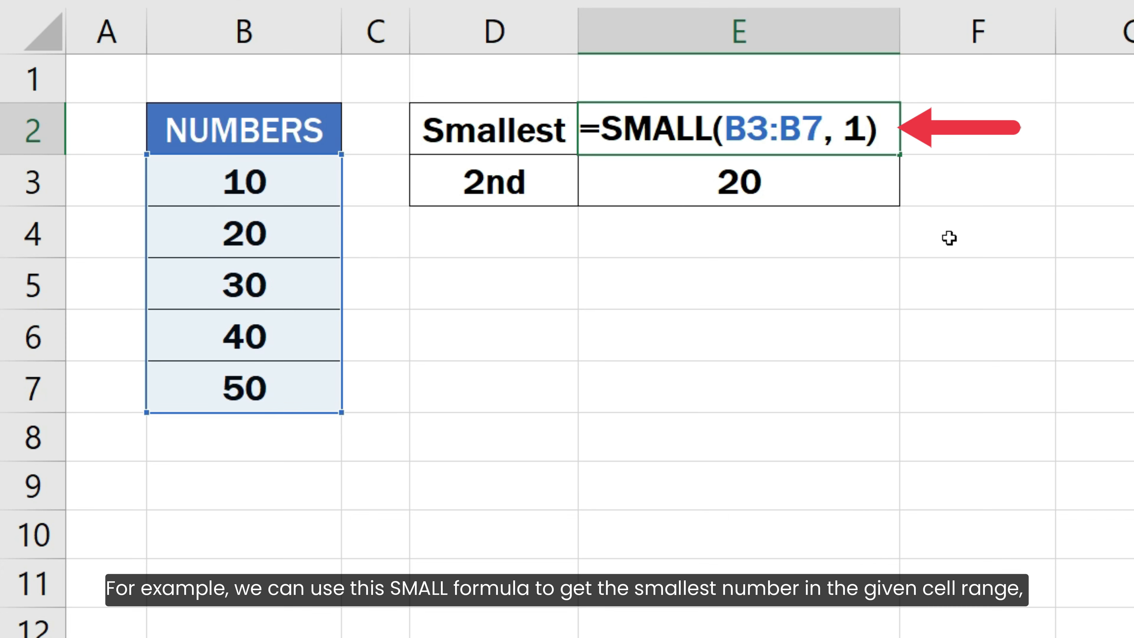
pyautogui.press('Return')
pyautogui.press('F2')
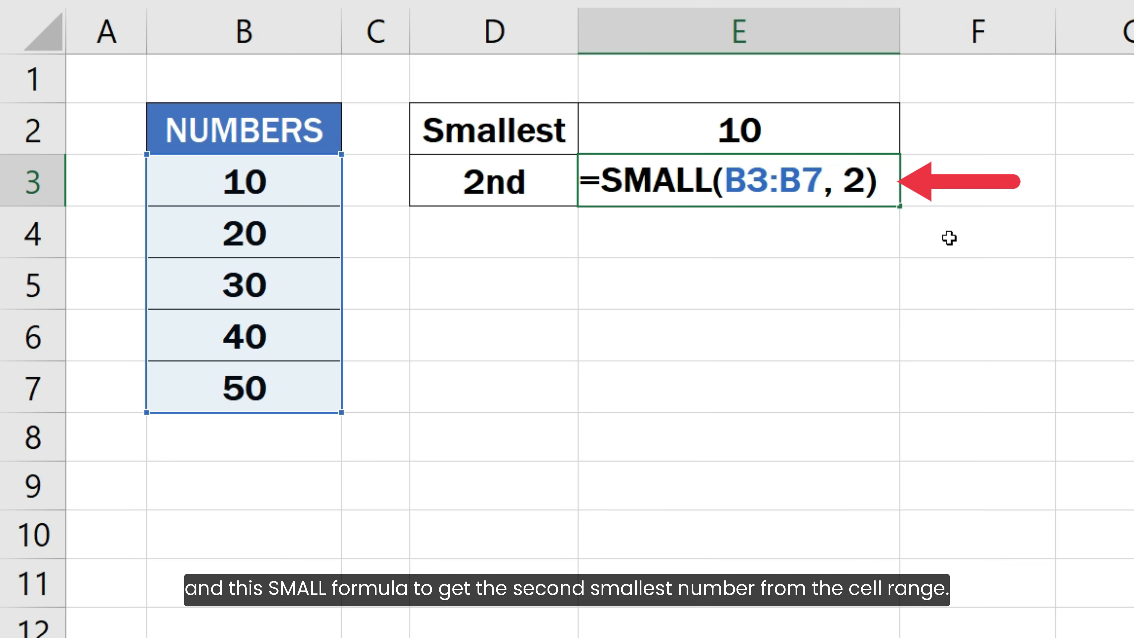
pyautogui.press('Return')
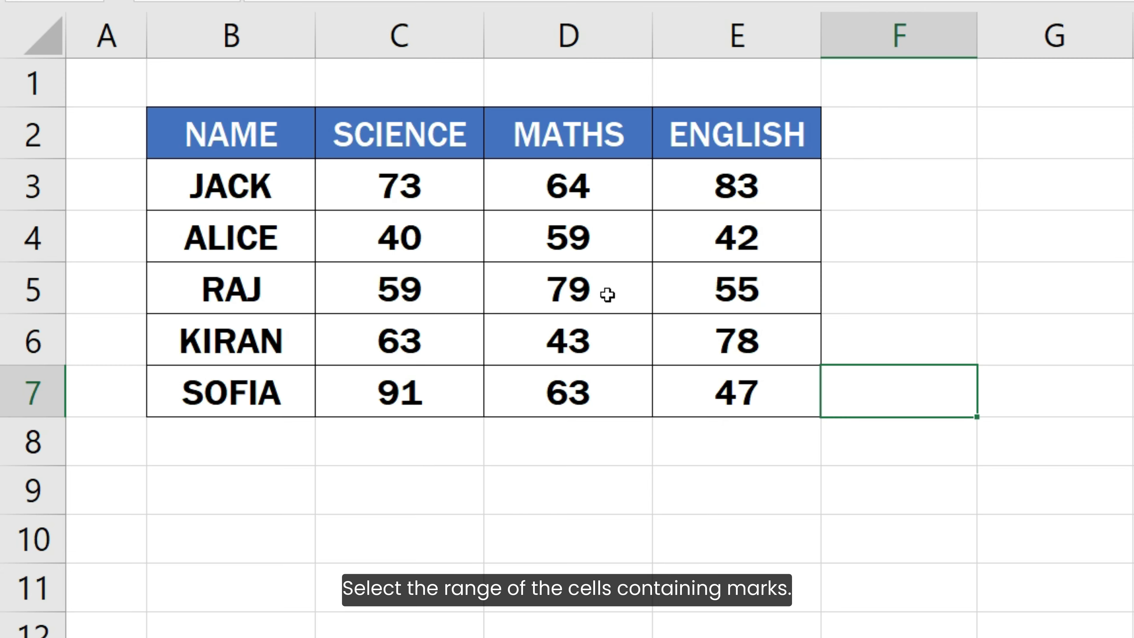
# Step: Start a new conditional formatting rule for the marks in C3:E7 that uses a formula to determine which cells to format
pyautogui.moveTo(458, 182); pyautogui.dragTo(696, 396)
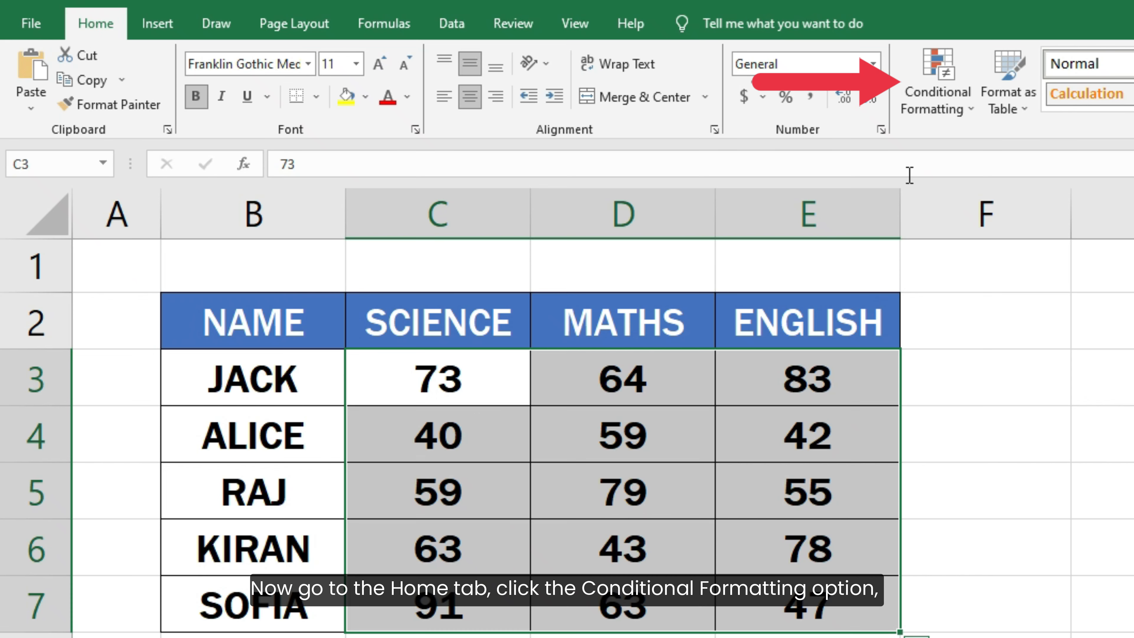
pyautogui.click(938, 107)
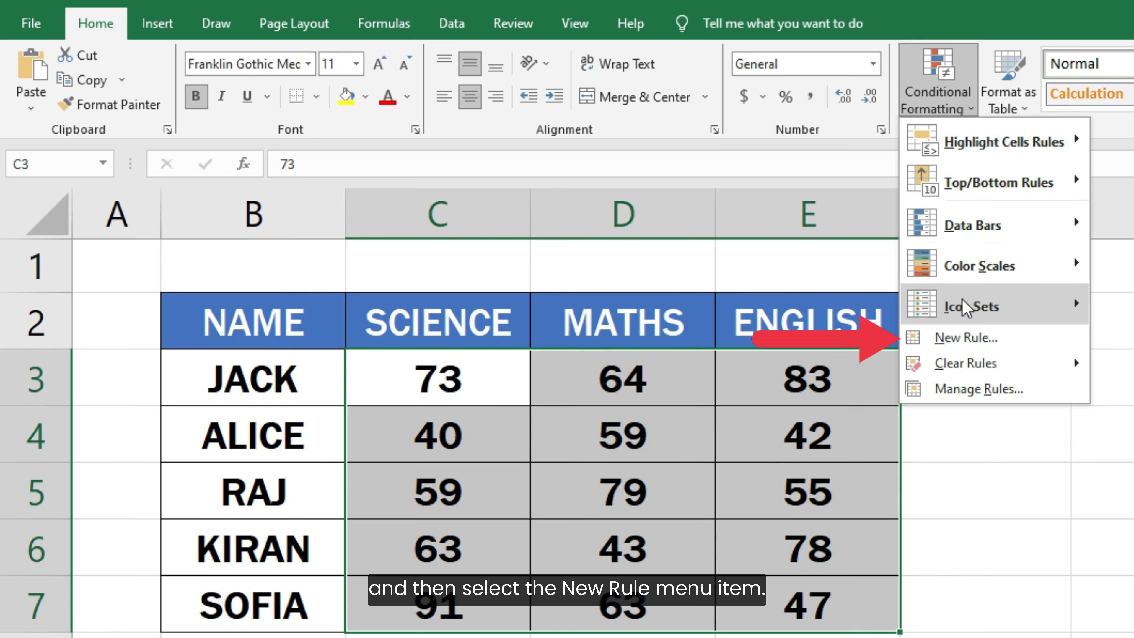
pyautogui.click(964, 338)
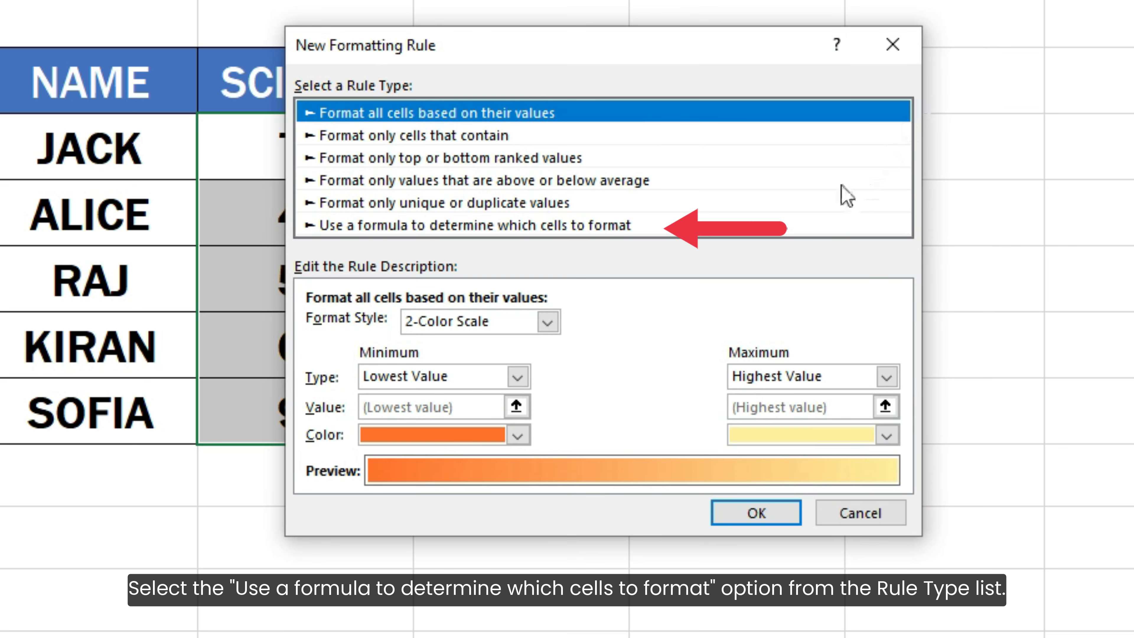
pyautogui.click(668, 227)
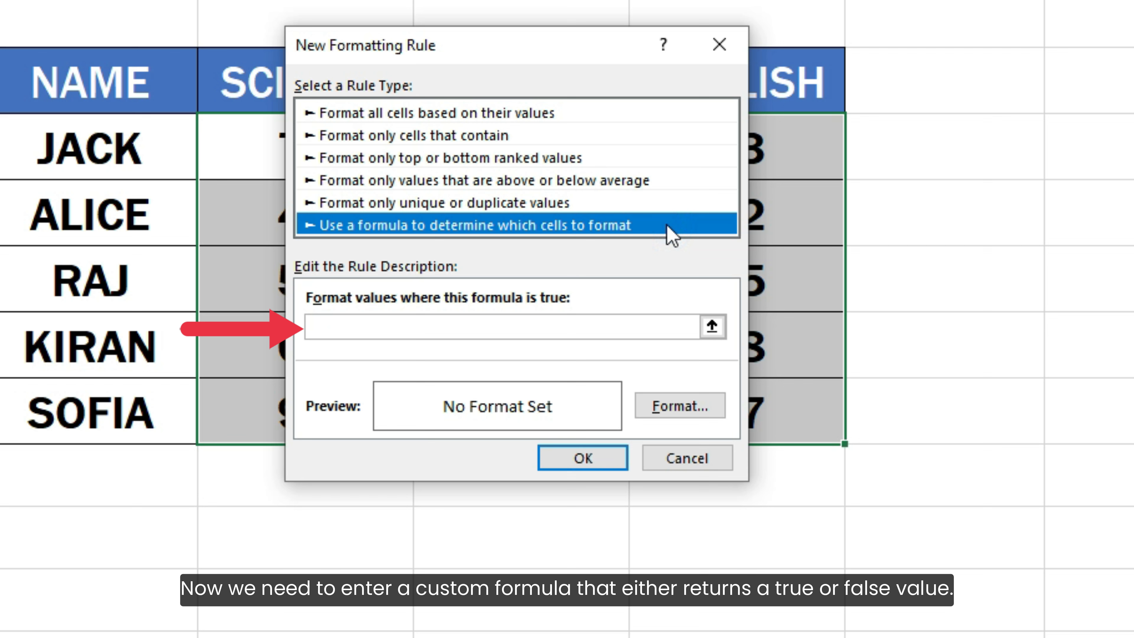
# Step: Enter the rule formula =C3 <= SMALL(C3:E7, 3) to match the three lowest marks
pyautogui.click(639, 326)
pyautogui.write('=')
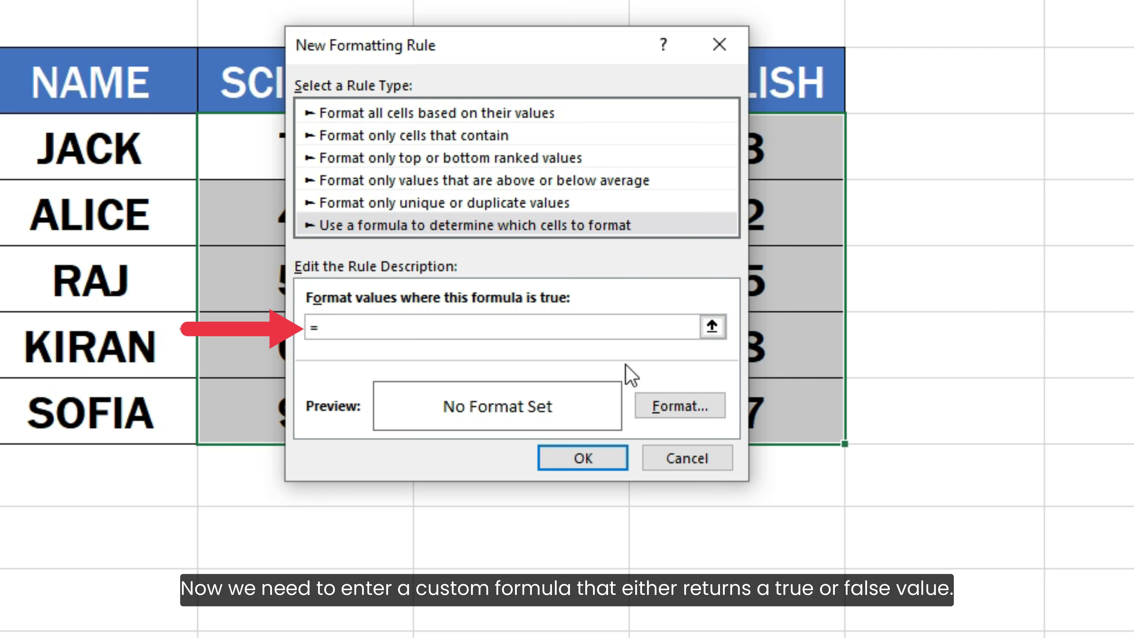
pyautogui.write('C3 <= SMALL')
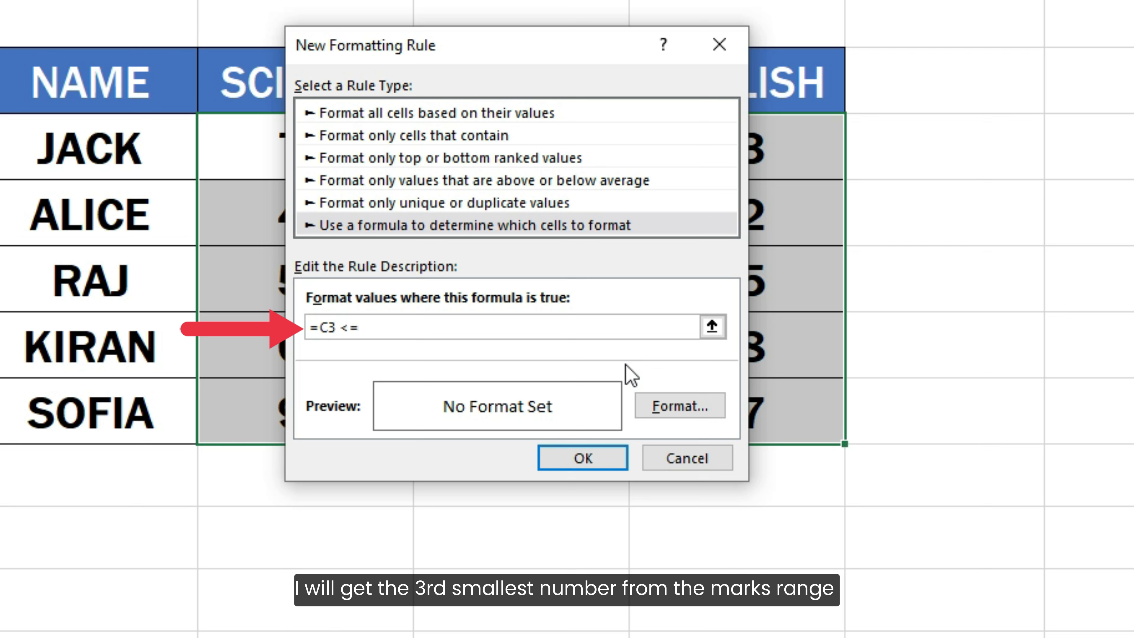
pyautogui.write('(C3')
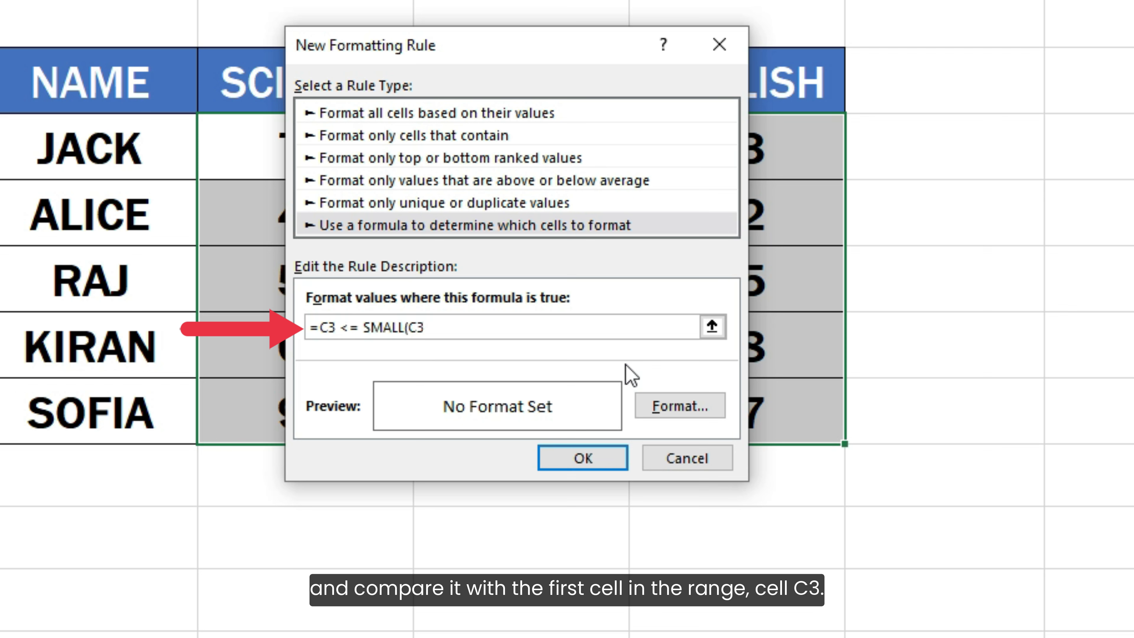
pyautogui.write(':E7, 3)')
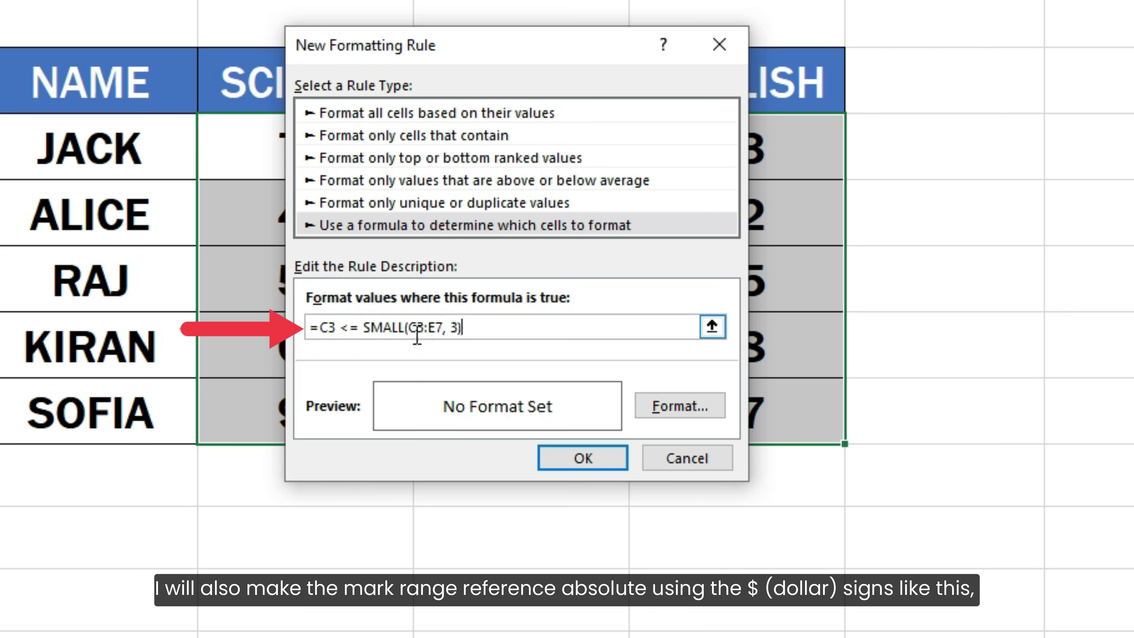
# Step: Make the marks range in the rule formula absolute, as $C$3:$E$7
pyautogui.click(417, 327)
pyautogui.write('$')
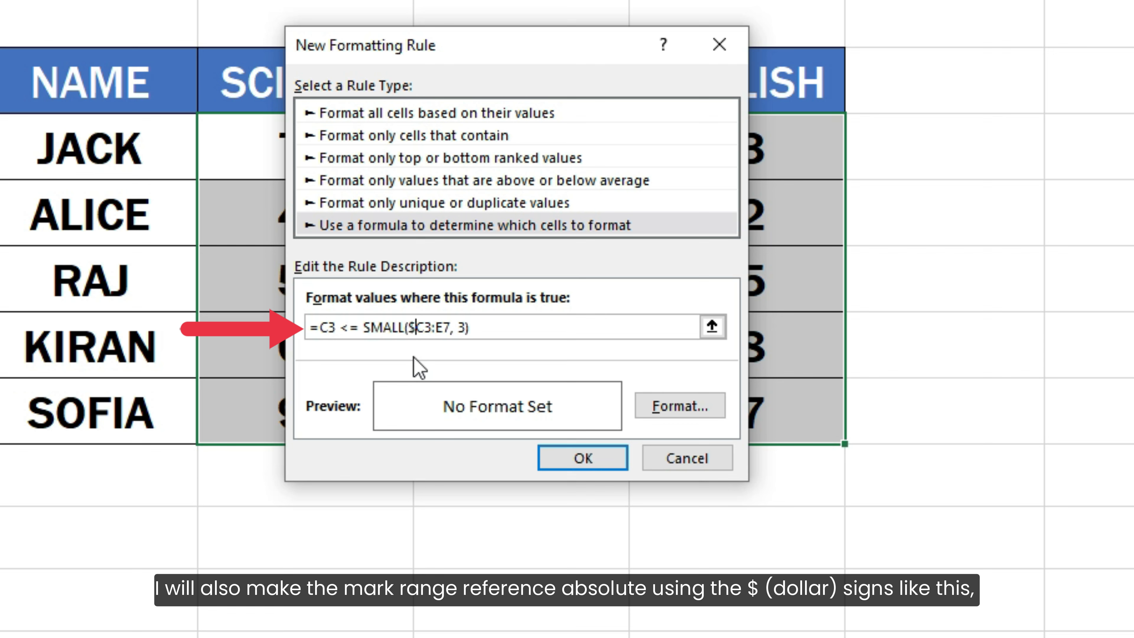
pyautogui.click(420, 329)
pyautogui.write('$')
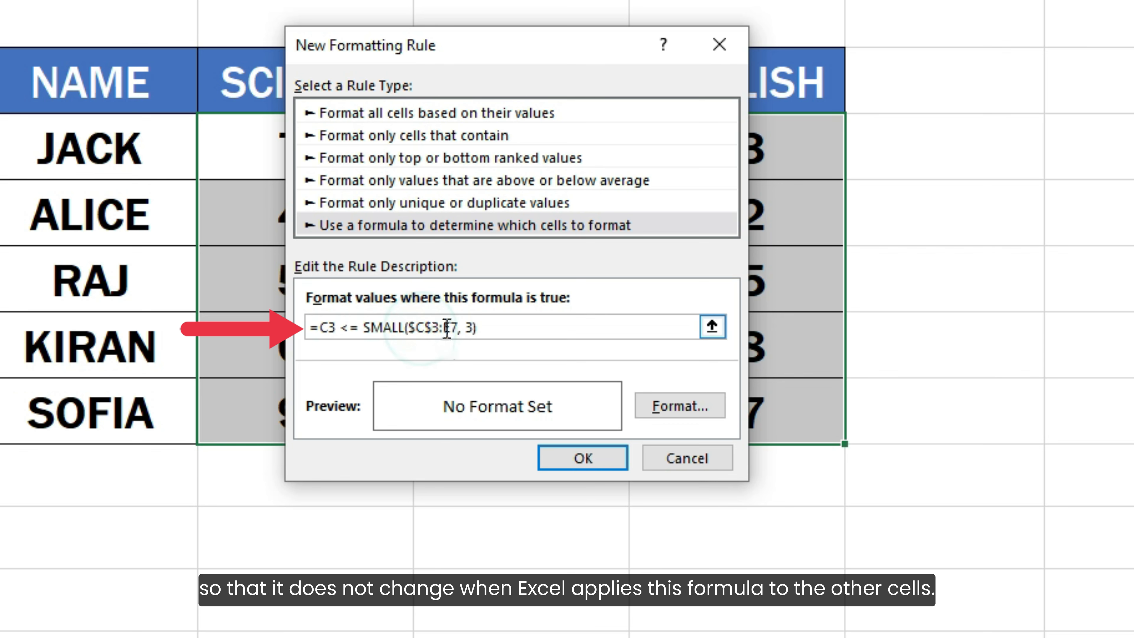
pyautogui.click(443, 328)
pyautogui.write('$')
pyautogui.click(456, 327)
pyautogui.write('$E$')
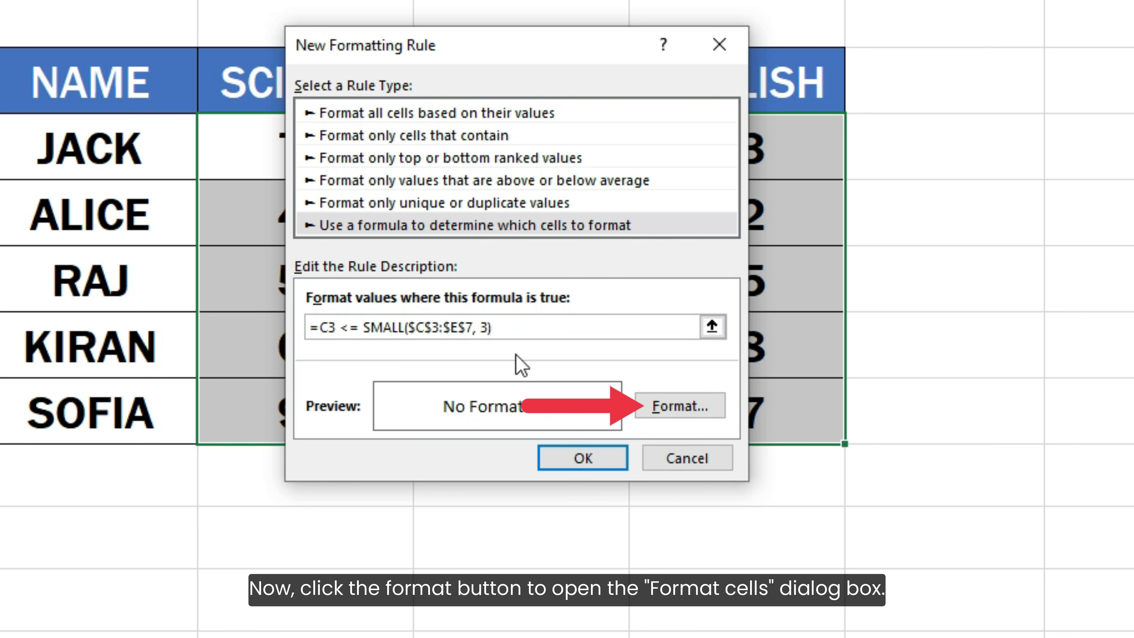
# Step: Give the rule a light yellow background fill and apply it to the selected marks
pyautogui.click(650, 414)
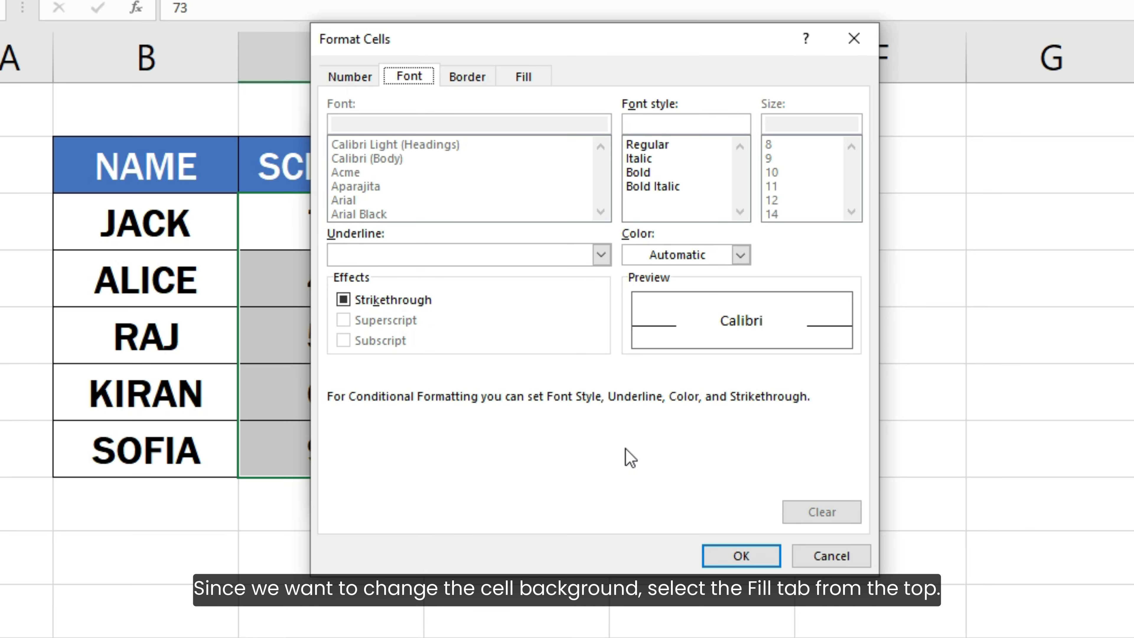
pyautogui.click(523, 81)
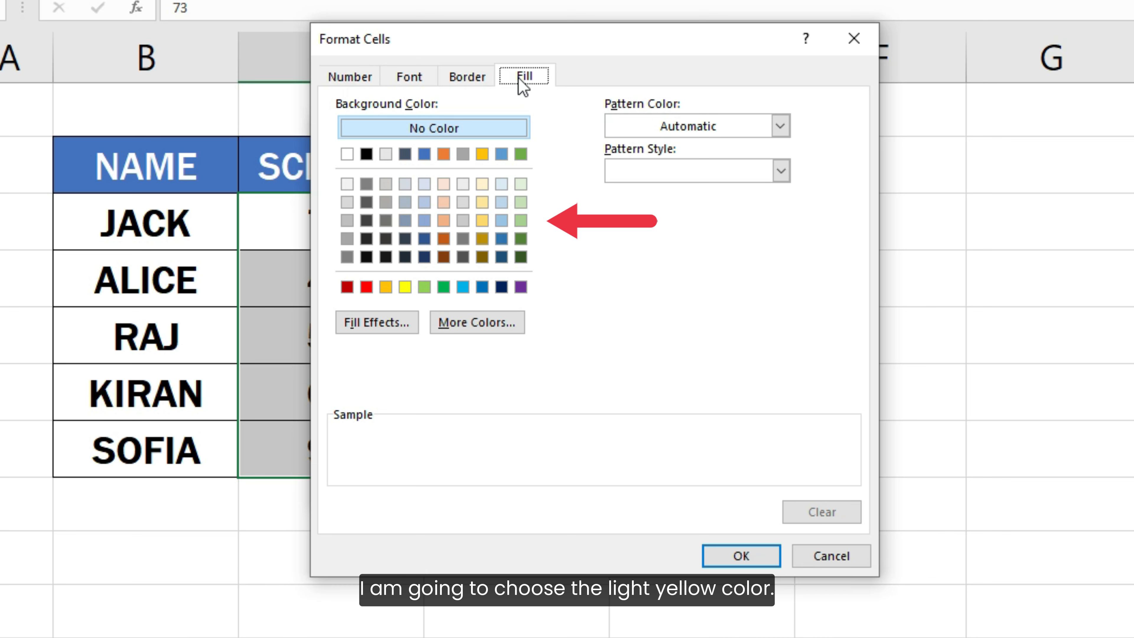
pyautogui.click(482, 203)
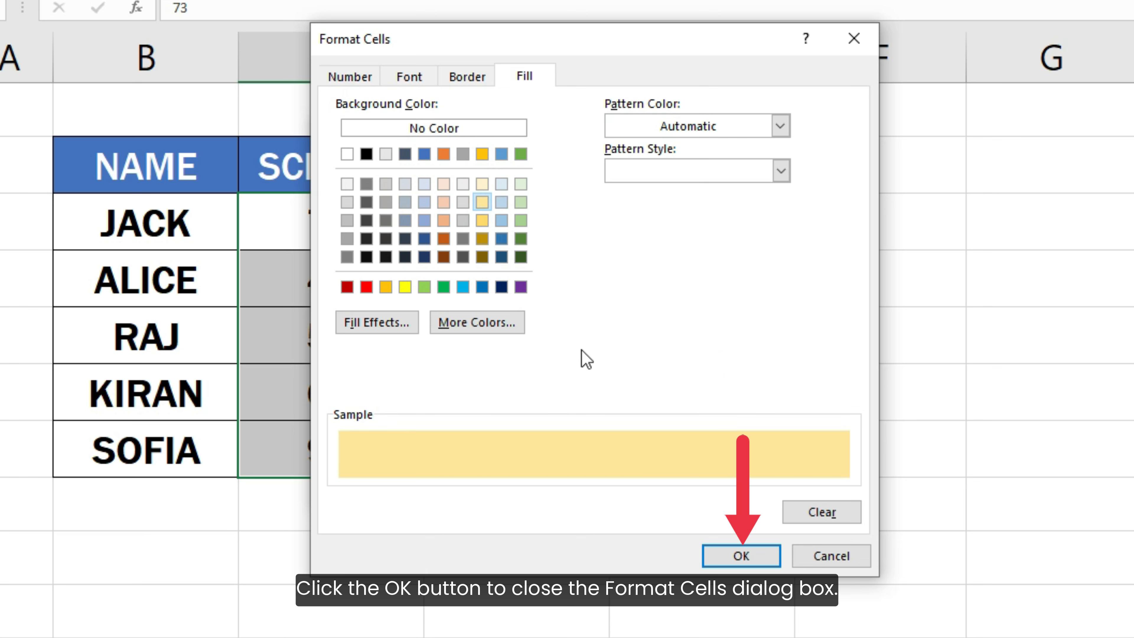
pyautogui.click(719, 556)
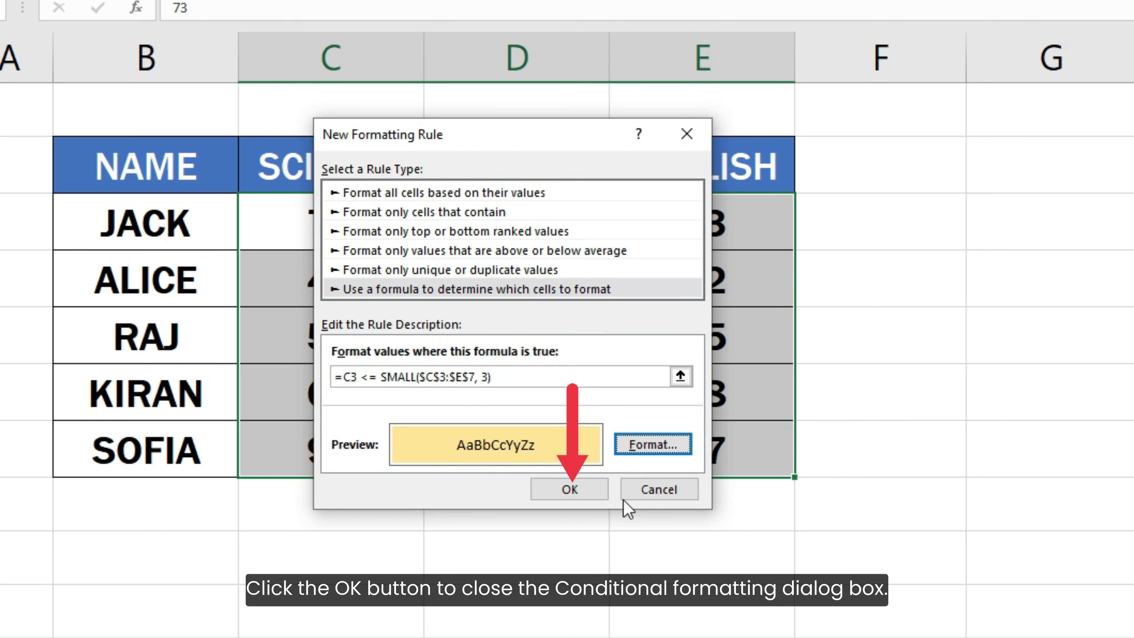
pyautogui.click(599, 491)
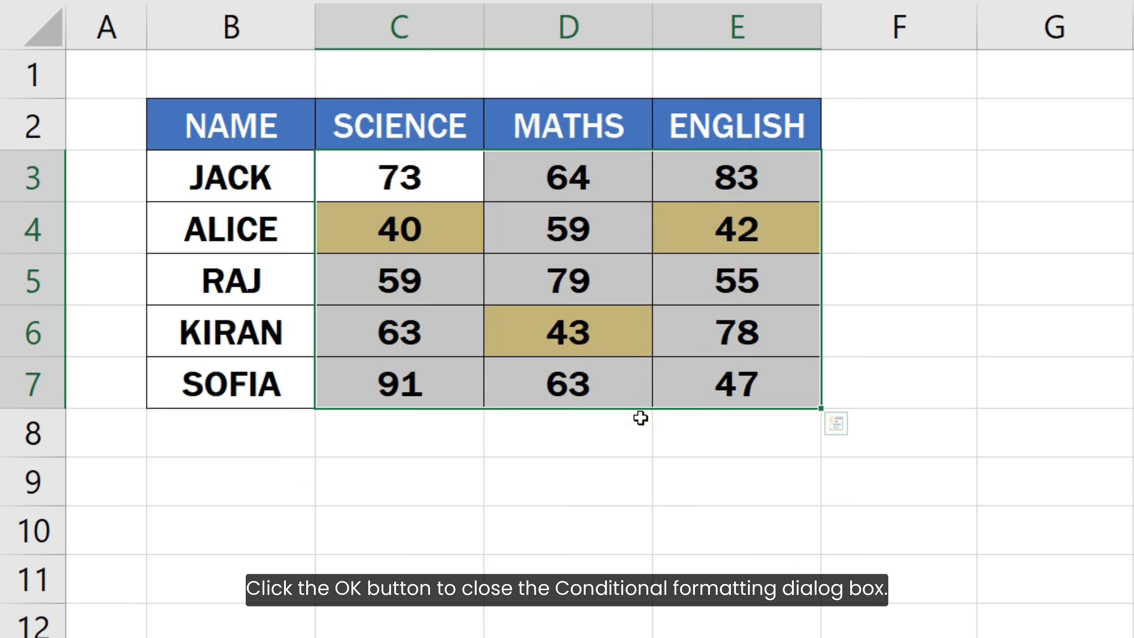
pyautogui.click(872, 376)
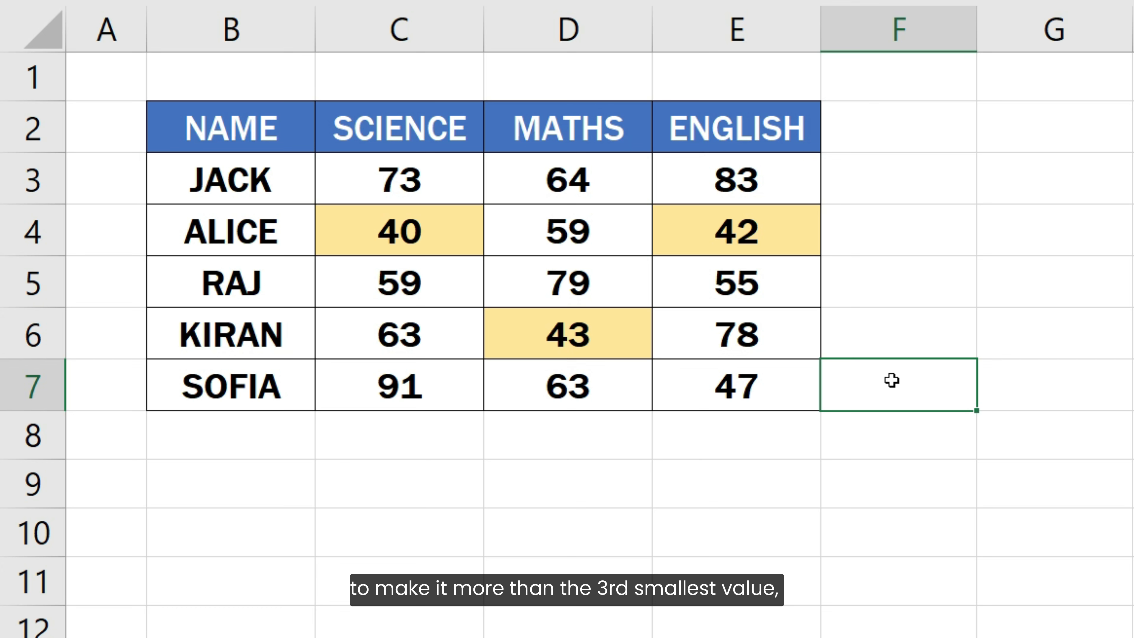
# Step: Change the Maths mark in cell D6 to 91 to test the highlighting rule
pyautogui.click(617, 337)
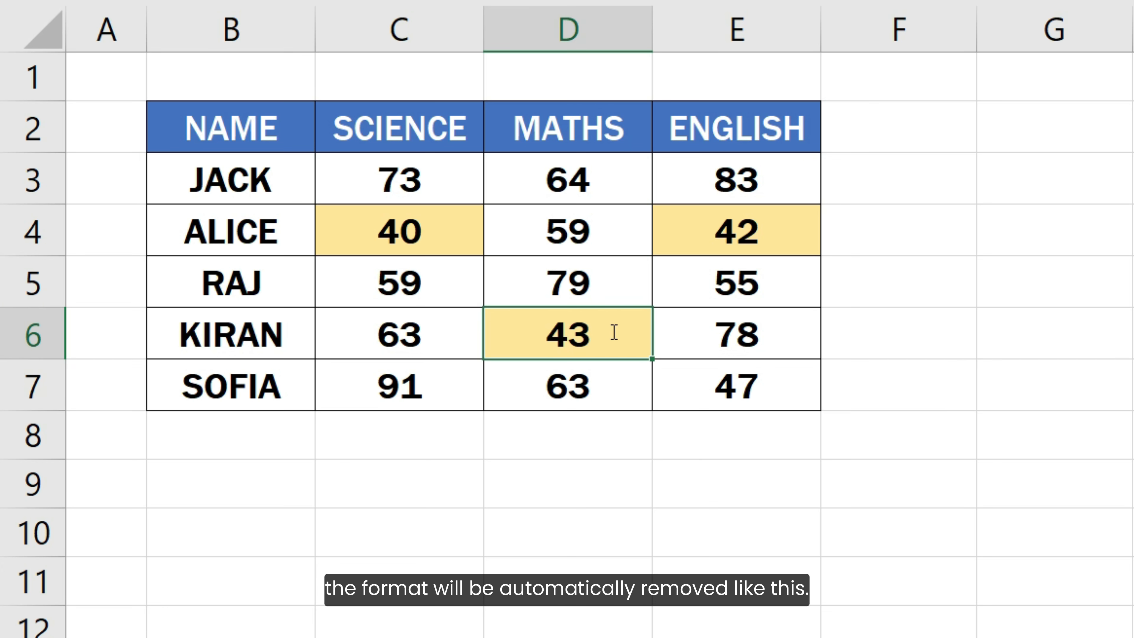
pyautogui.write('91')
pyautogui.hotkey('ctrl', 'Return')
pyautogui.press('Return')
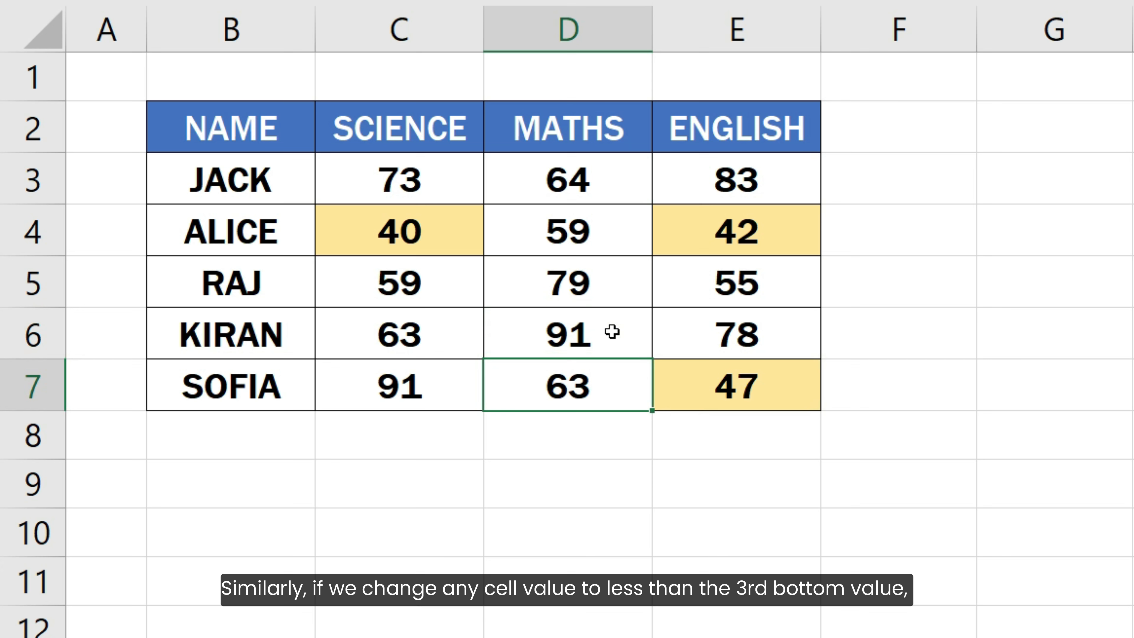
# Step: Change the Science mark in cell C6 to 35 to test the rule with a low value
pyautogui.click(440, 334)
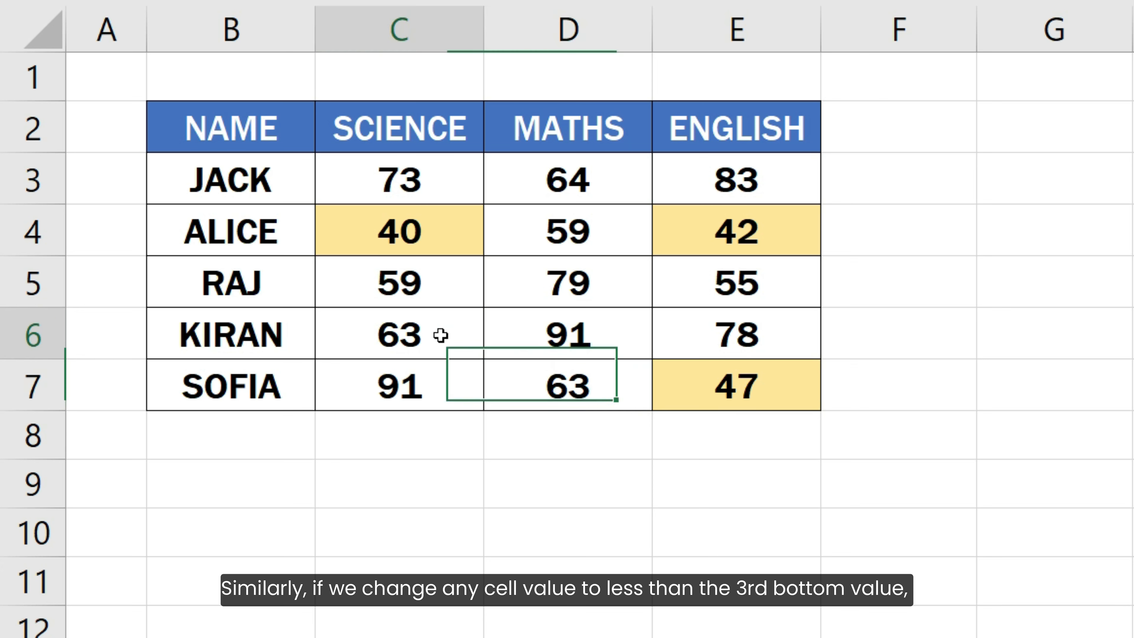
pyautogui.write('35')
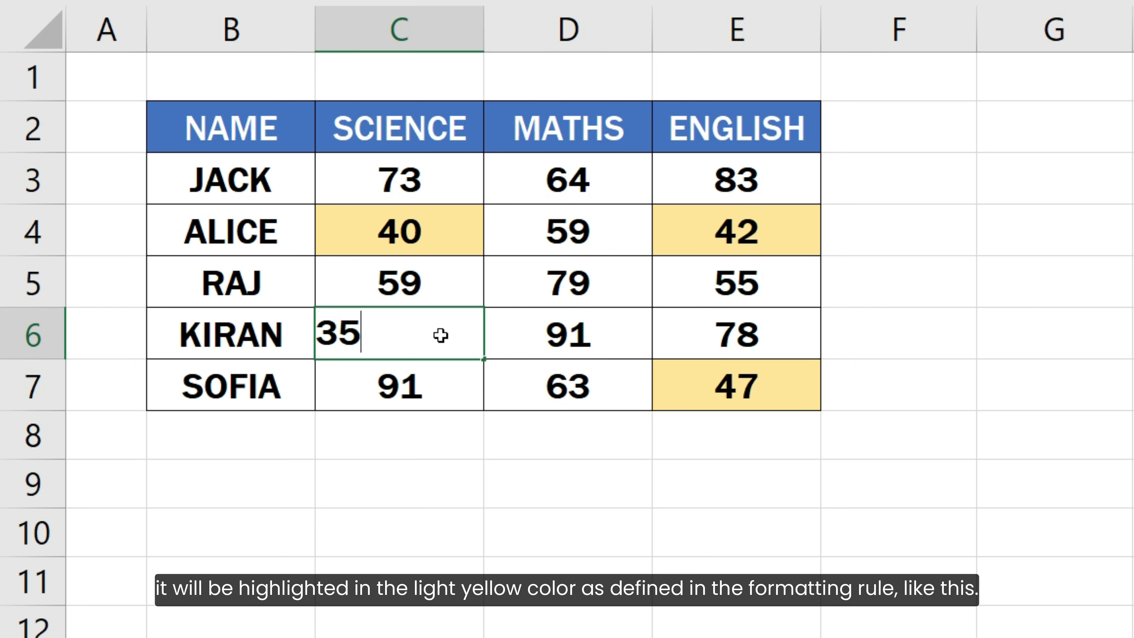
pyautogui.press('Return')
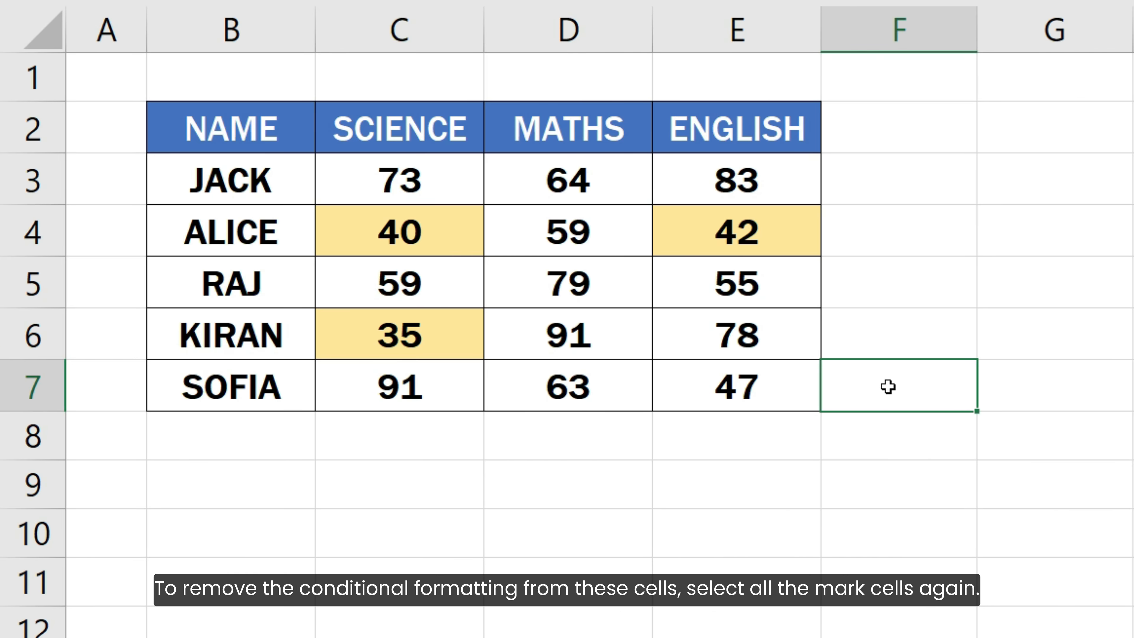
# Step: Clear the conditional formatting rules from the marks range C3:E7 only, and deselect the range
pyautogui.moveTo(460, 181); pyautogui.dragTo(737, 384)
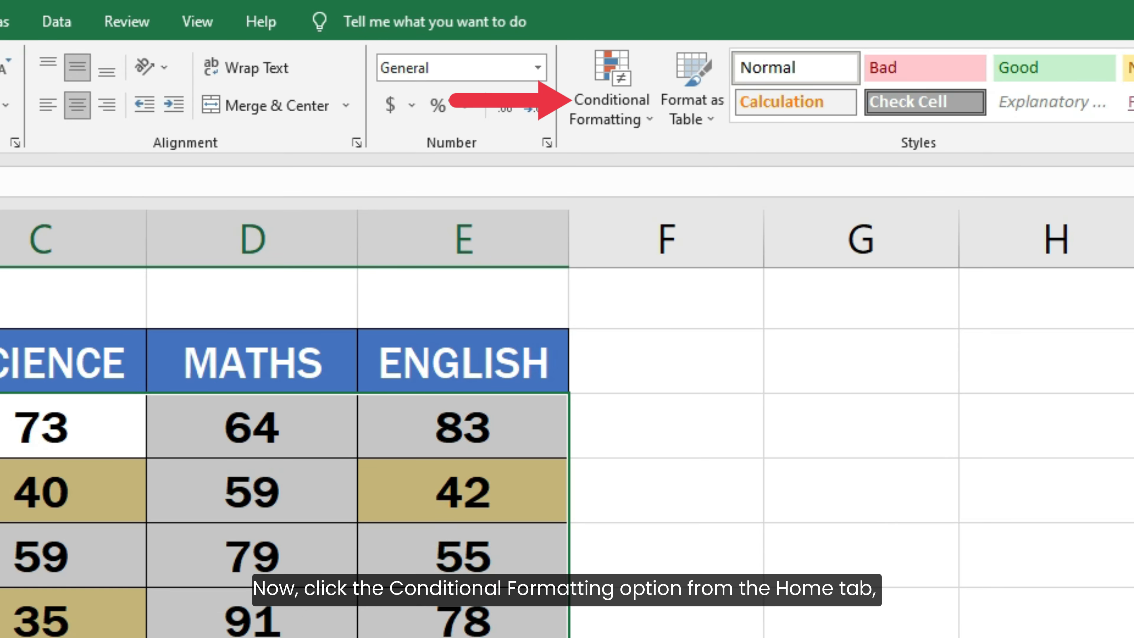
pyautogui.click(628, 115)
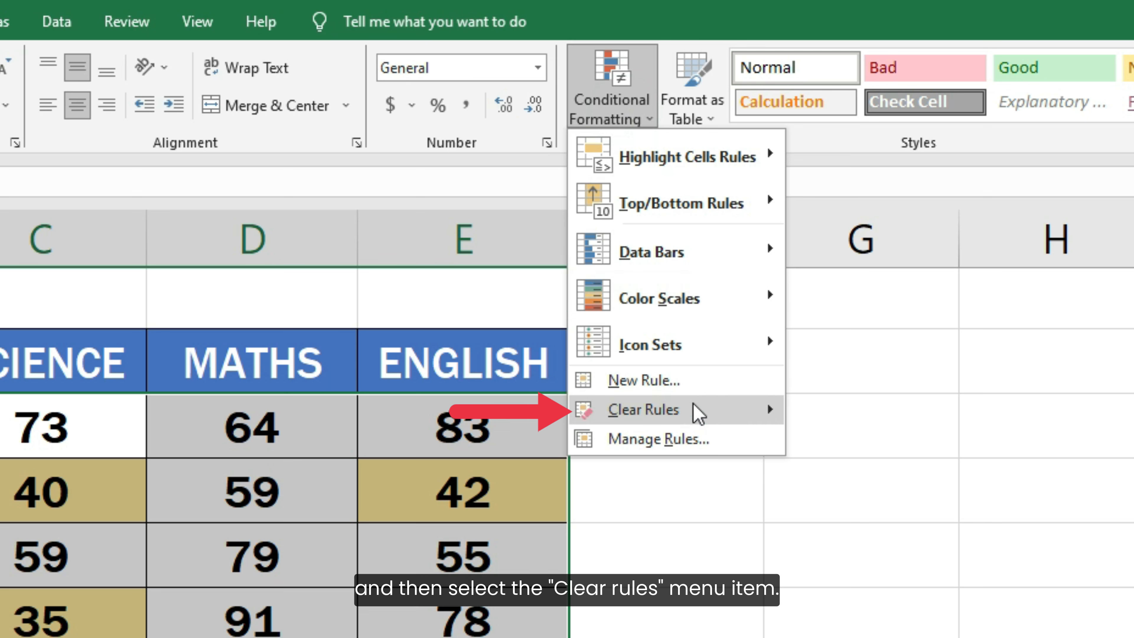
pyautogui.moveTo(696, 409)
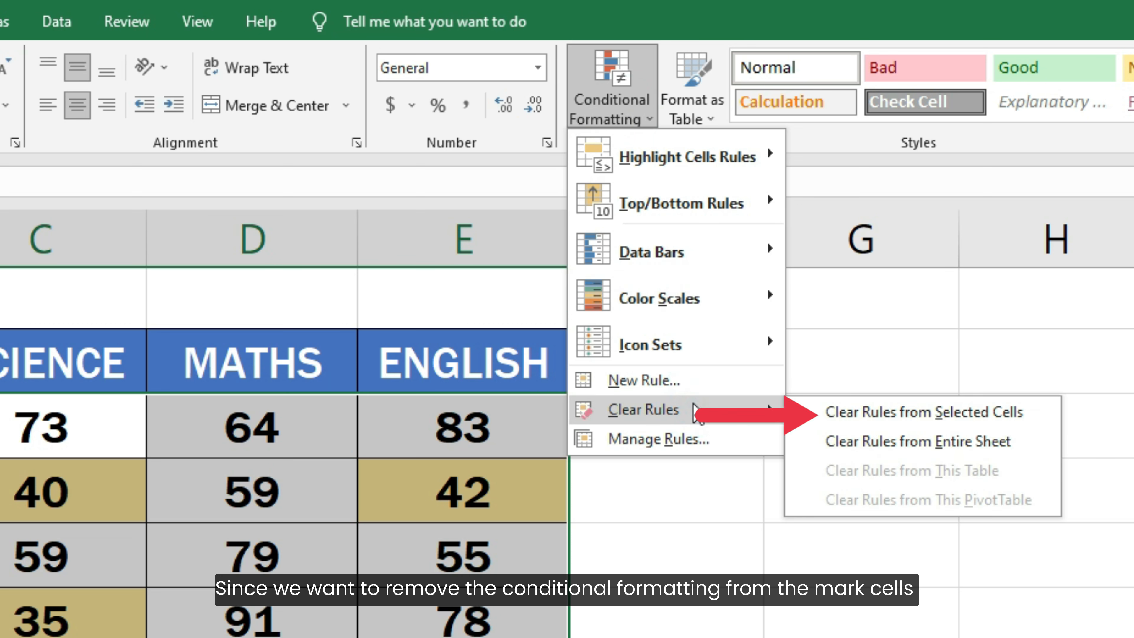
pyautogui.click(898, 413)
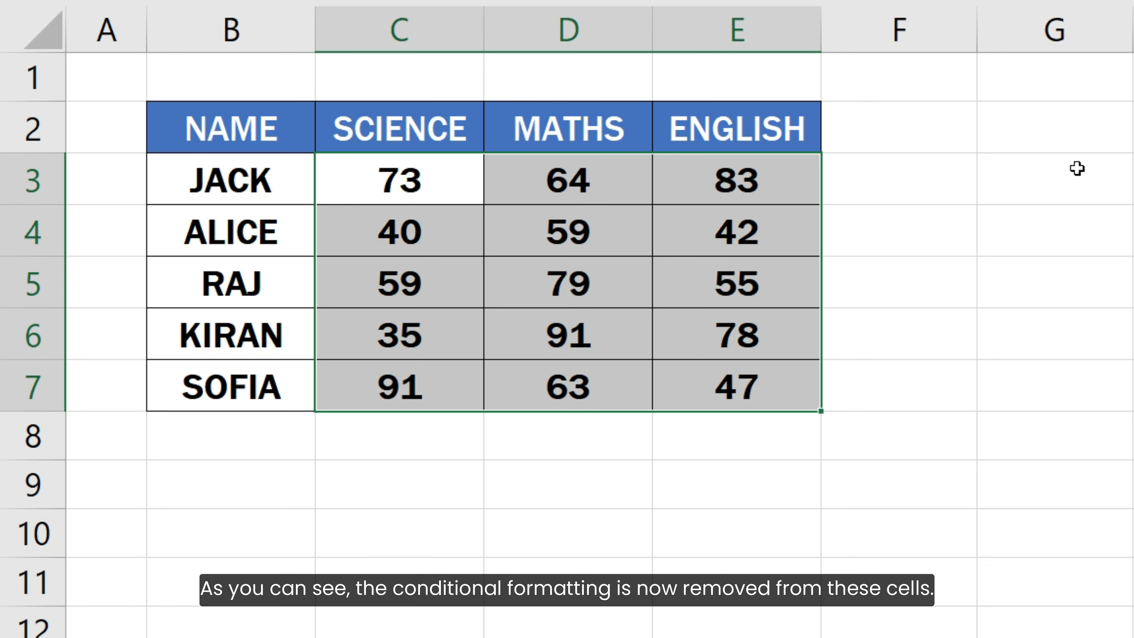
pyautogui.click(933, 375)
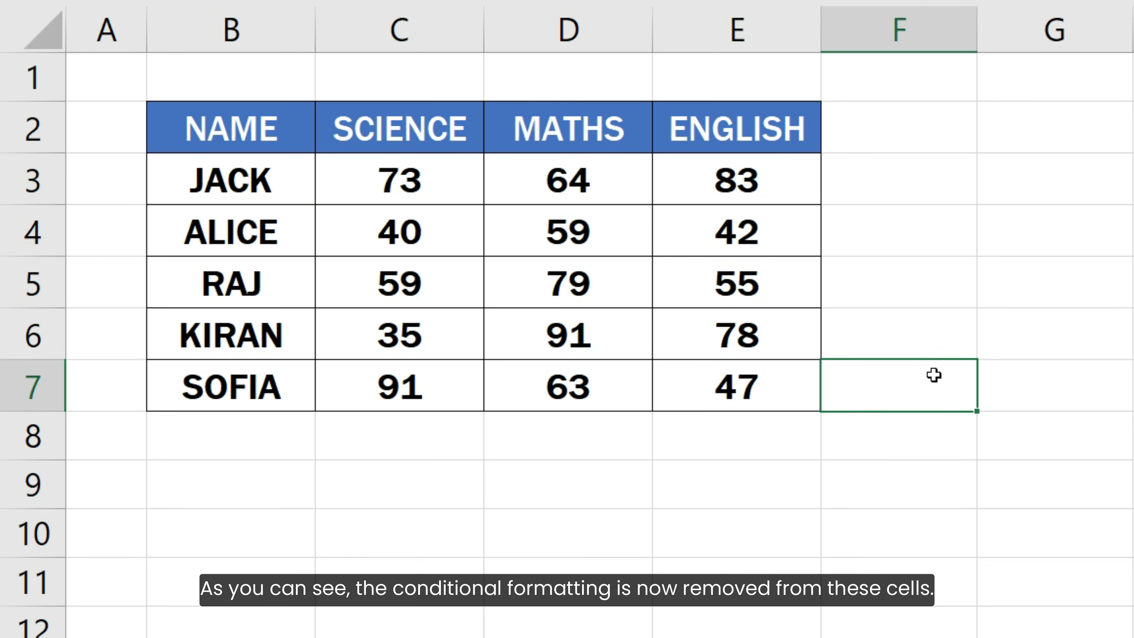